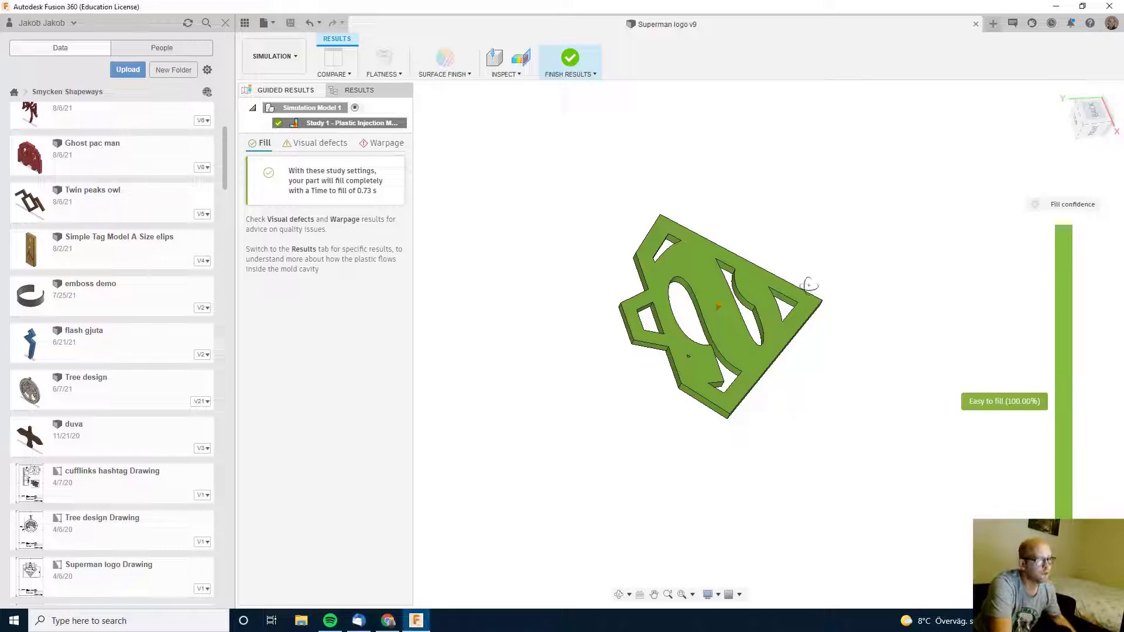
Inspect the logo's weld-line visual defects, then show warpage: 0.35 mm deflection exceeding the 0.28 mm tolerance.
mouse_move(808, 283)
middle_mouse_down("shift")
mouse_move(819, 367)
mouse_move(803, 378)
mouse_move(824, 246)
mouse_move(793, 401)
middle_mouse_up("shift")
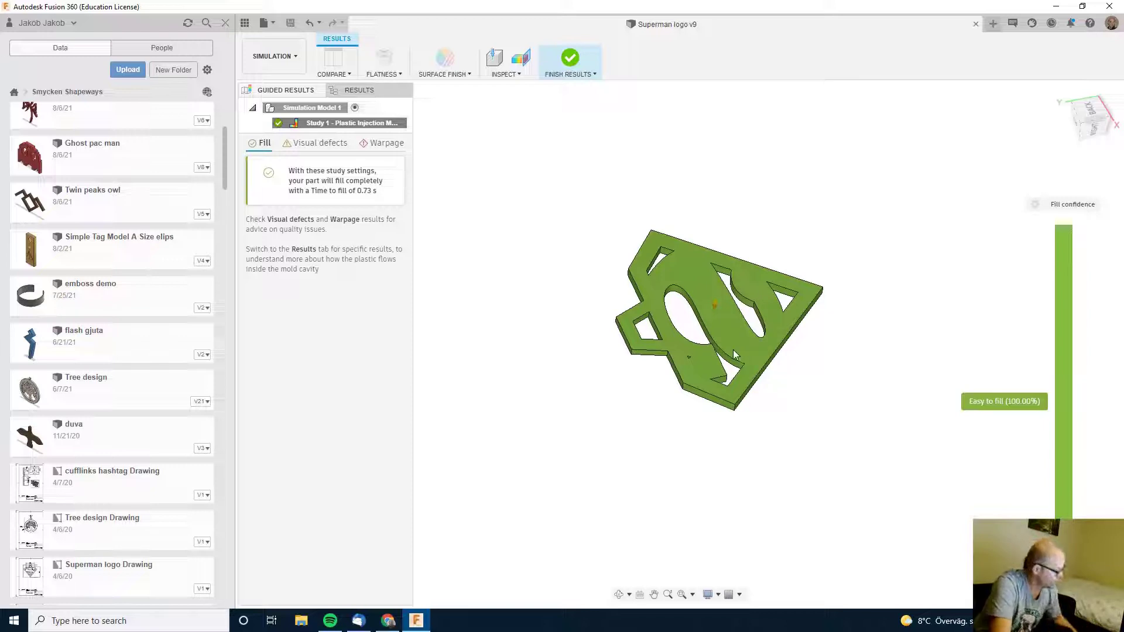
mouse_move(755, 284)
middle_mouse_down("shift")
mouse_move(753, 231)
mouse_move(843, 284)
mouse_move(853, 276)
mouse_move(663, 334)
mouse_move(659, 325)
middle_mouse_up("shift")
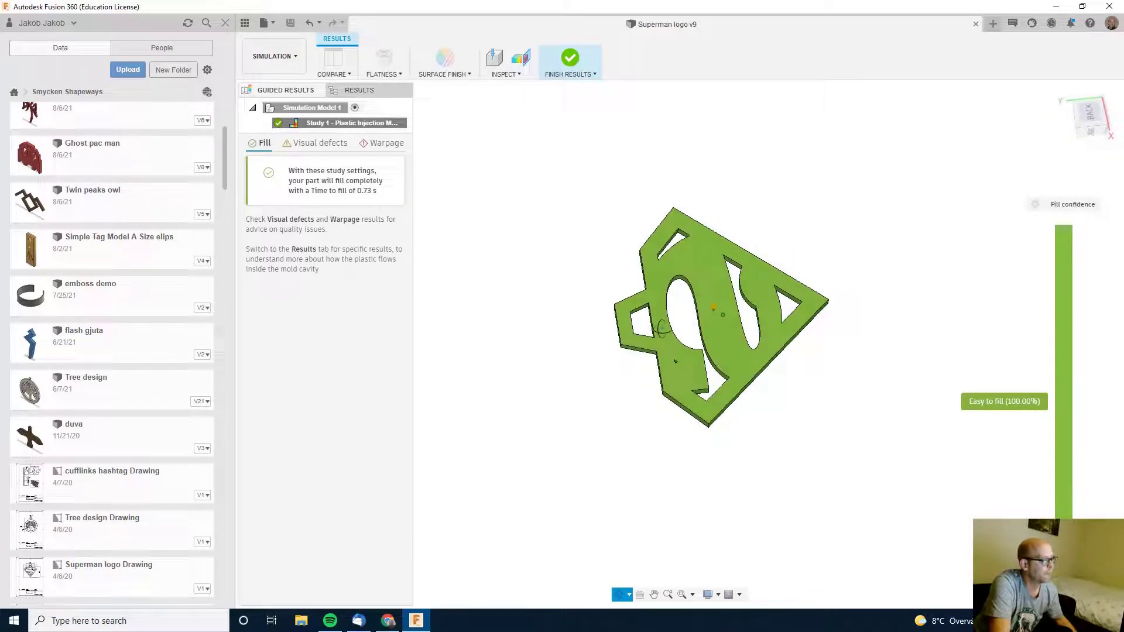
left_click(323, 150)
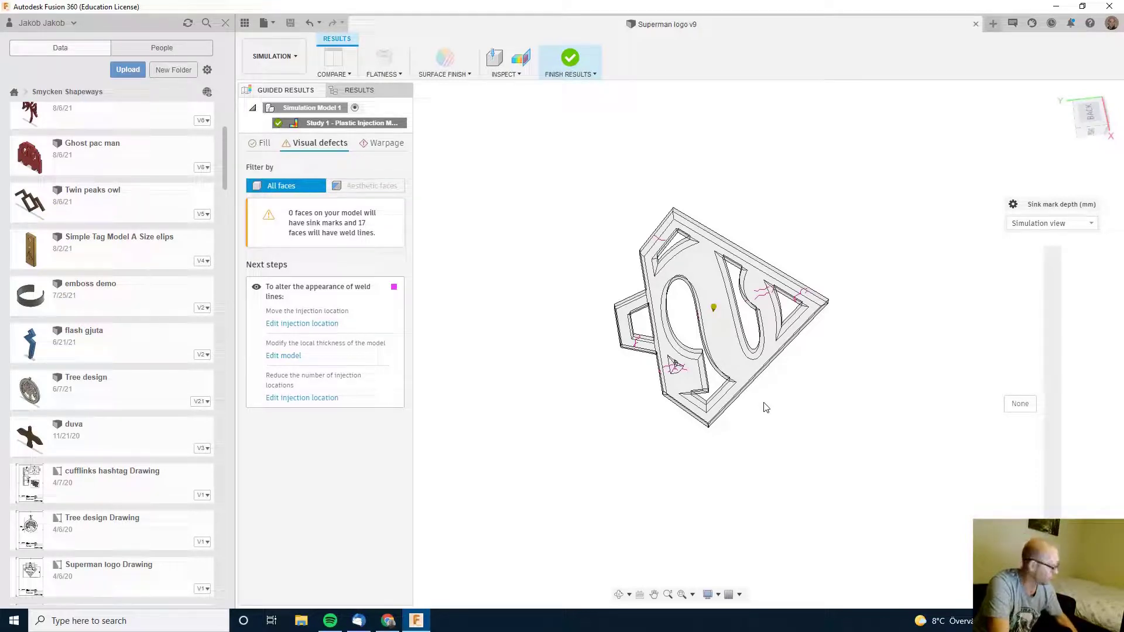
mouse_move(758, 363)
middle_mouse_down("shift")
mouse_move(763, 252)
mouse_move(753, 402)
mouse_move(750, 378)
middle_mouse_up("shift")
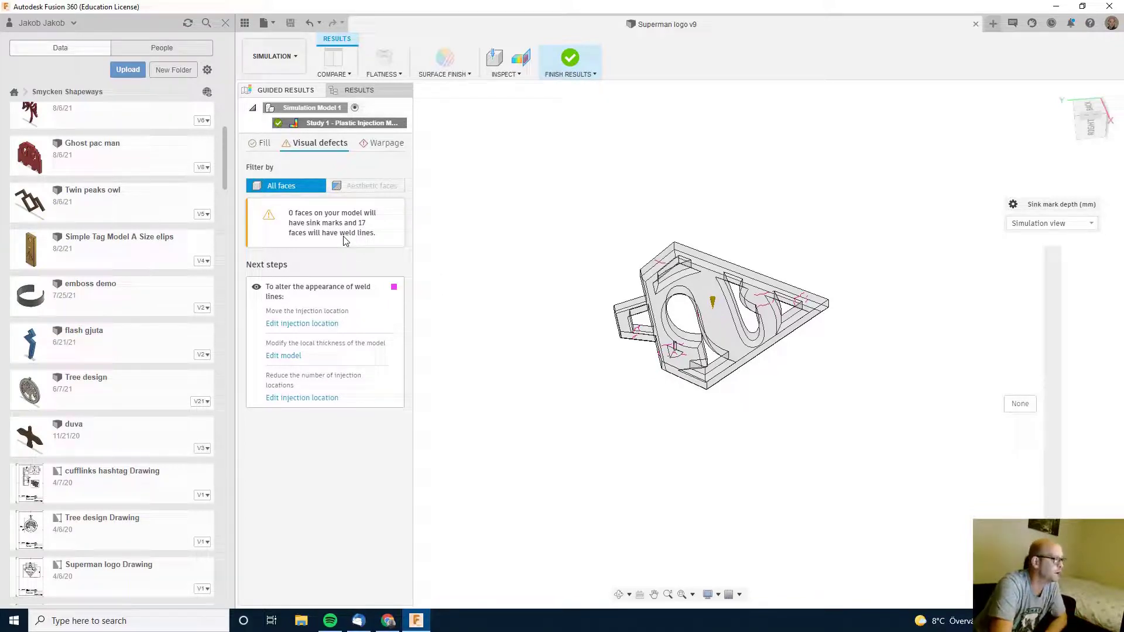
left_click(381, 151)
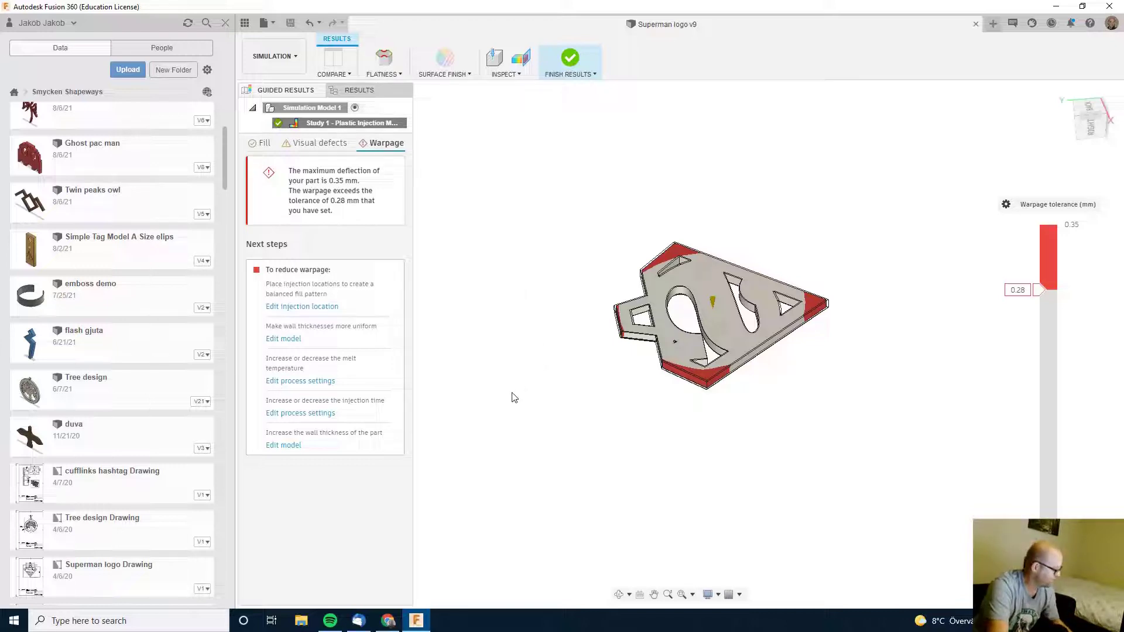
mouse_move(565, 289)
middle_mouse_down("shift")
mouse_move(600, 296)
mouse_move(592, 205)
mouse_move(562, 272)
mouse_move(568, 337)
mouse_move(567, 246)
mouse_move(564, 288)
middle_mouse_up("shift")
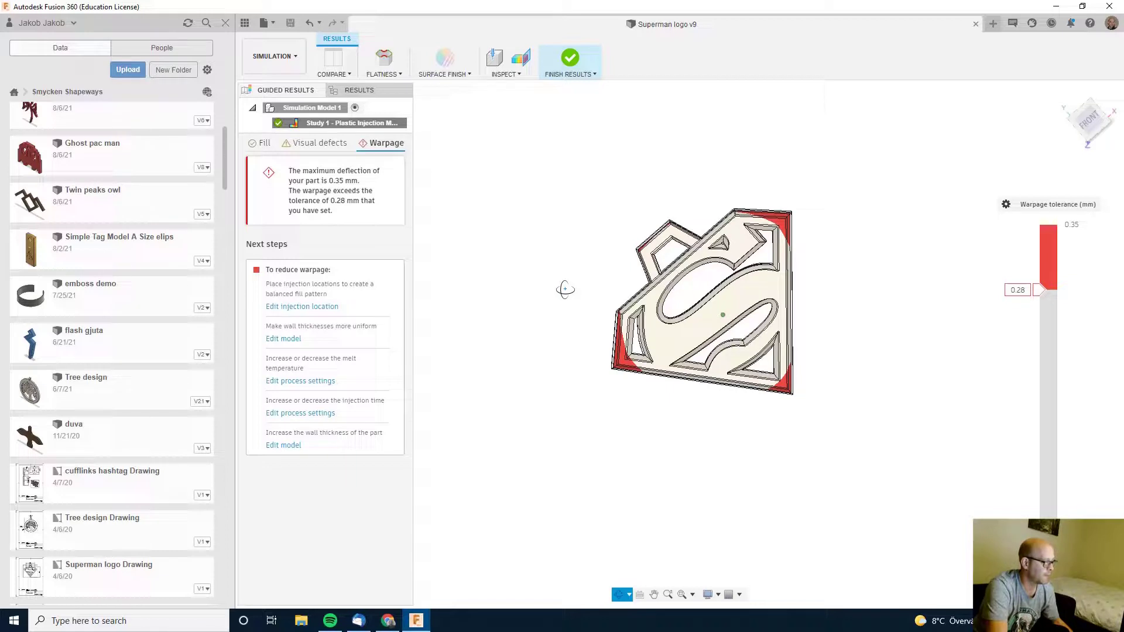
middle_click_drag(565, 289, 565, 288, "shift")
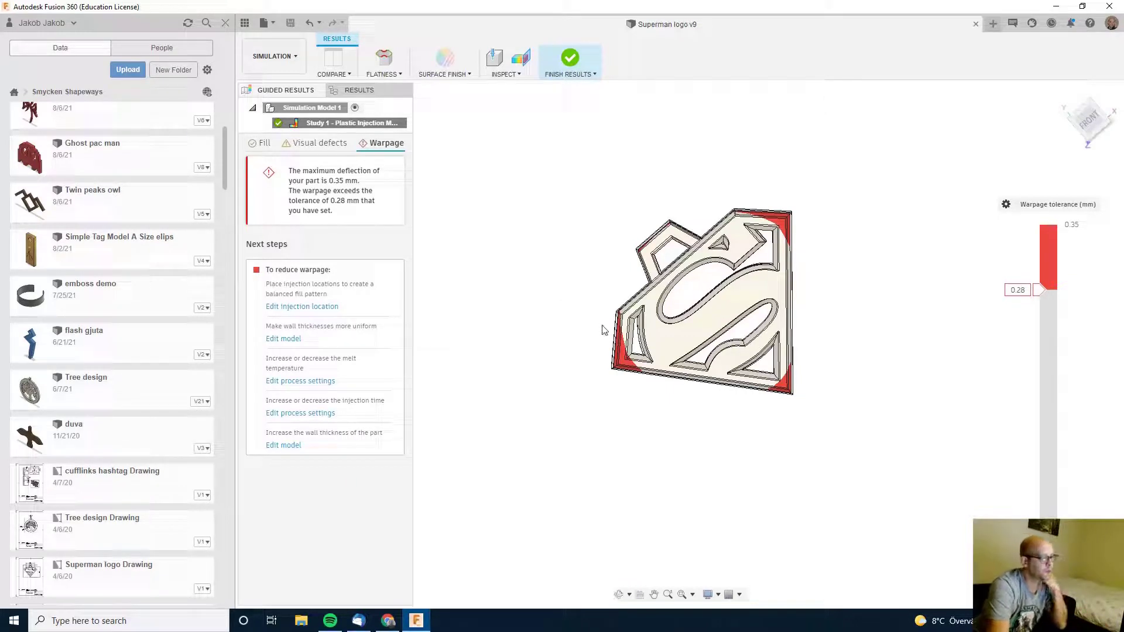
Check the workspace list without switching, then finish results to return to the Superman logo study's Setup tab.
left_click(275, 57)
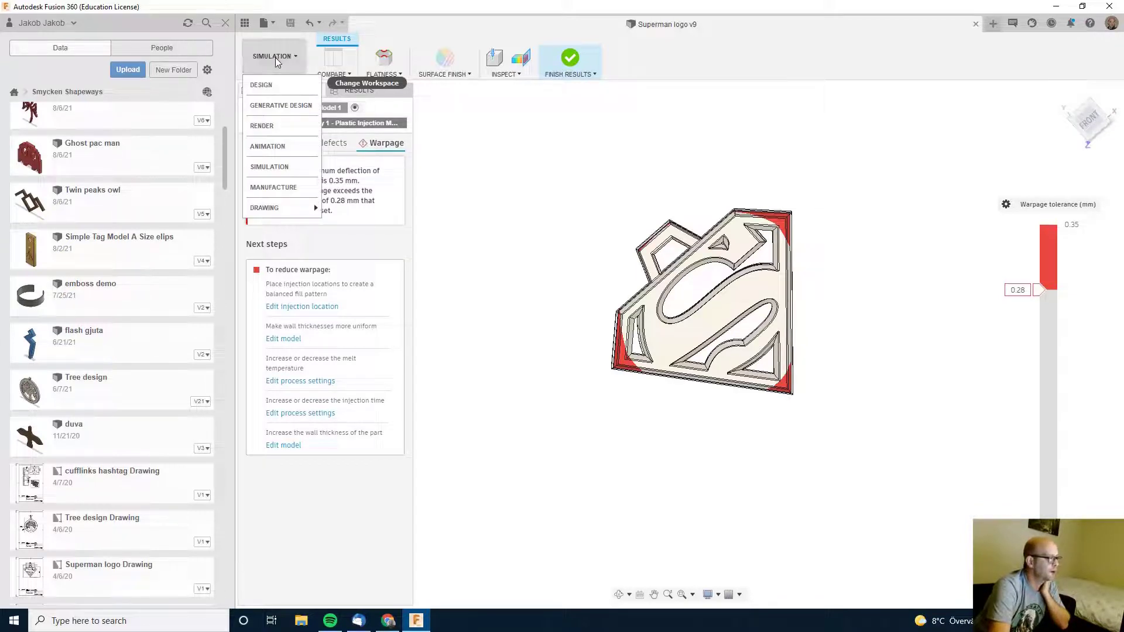
left_click(278, 168)
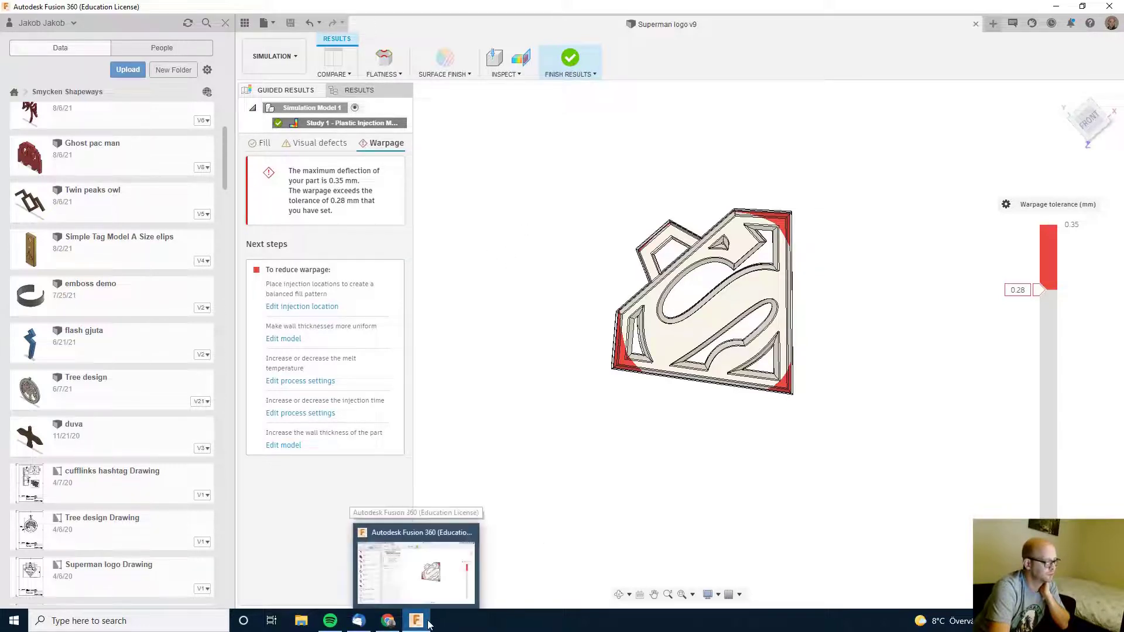
left_click(280, 58)
left_click(281, 58)
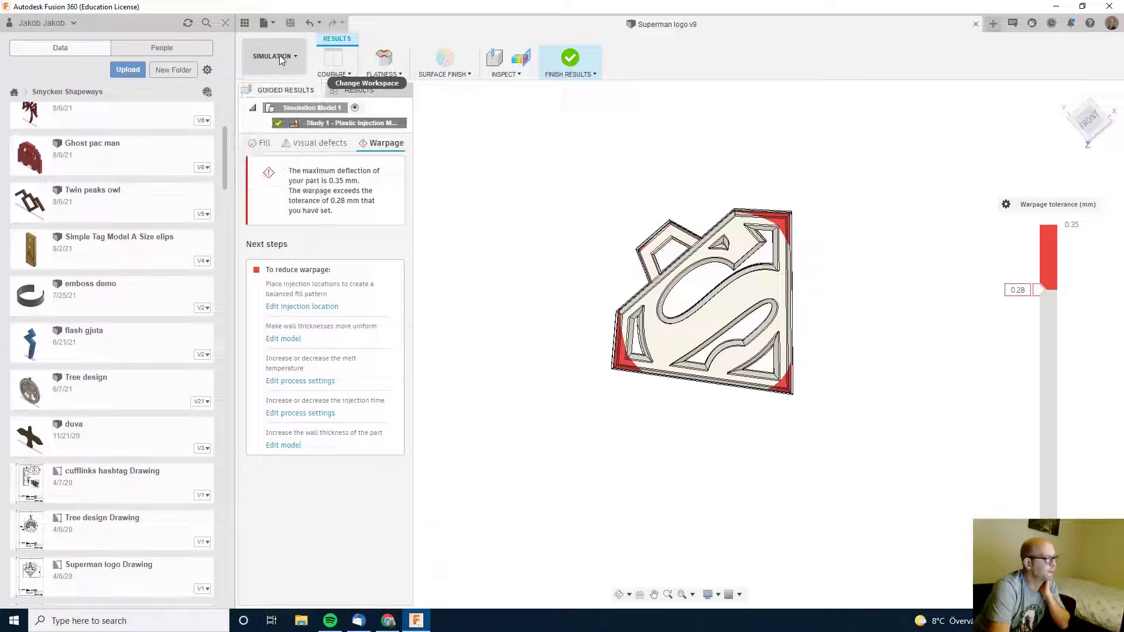
left_click(578, 60)
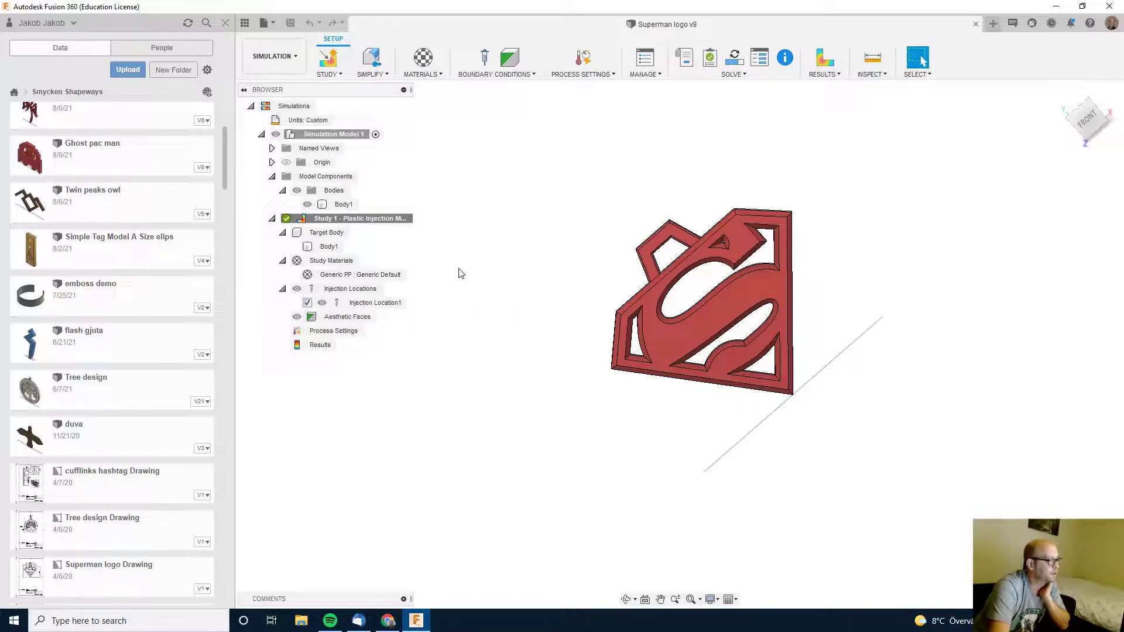
mouse_move(808, 268)
middle_mouse_down("shift")
mouse_move(785, 351)
mouse_move(714, 307)
middle_mouse_up("shift")
left_click(714, 307)
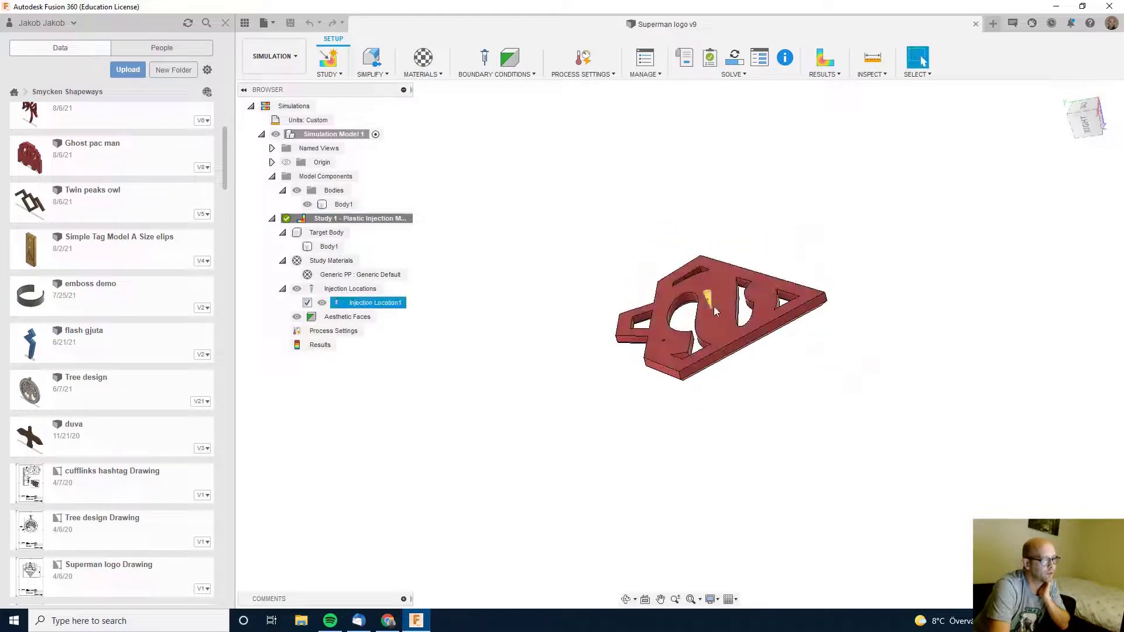
left_click(707, 318)
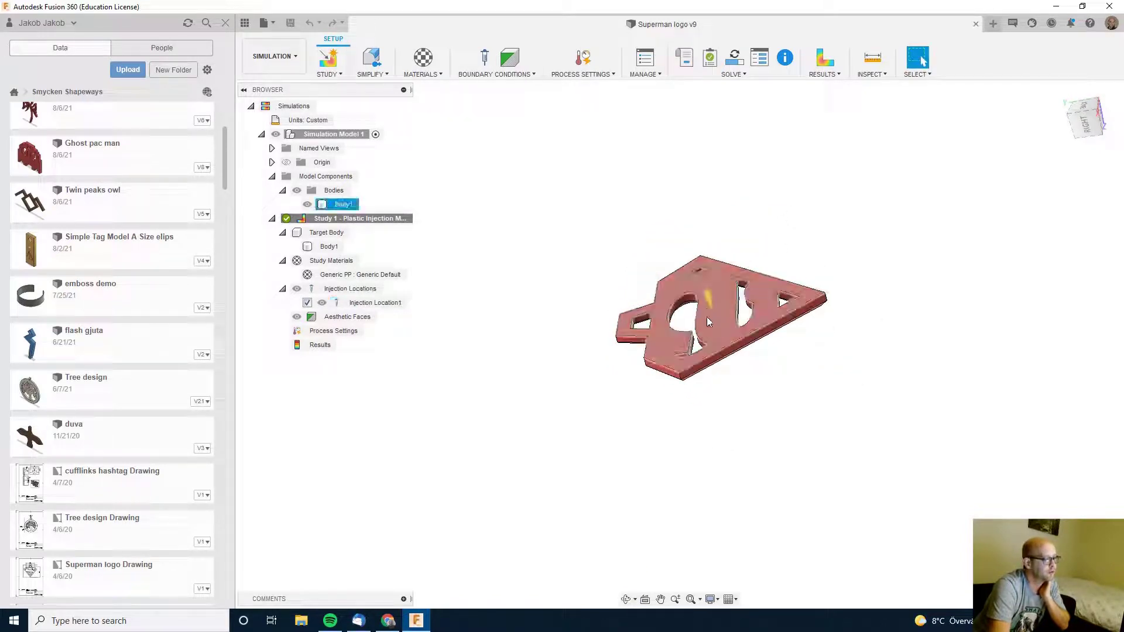
left_click(706, 310)
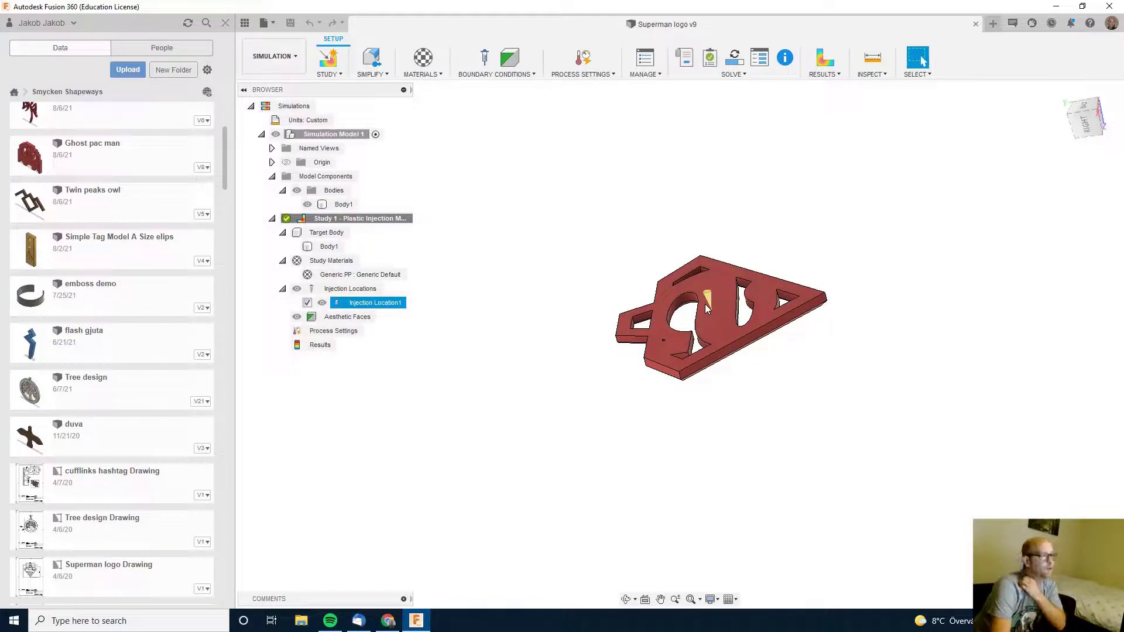
left_click(715, 315)
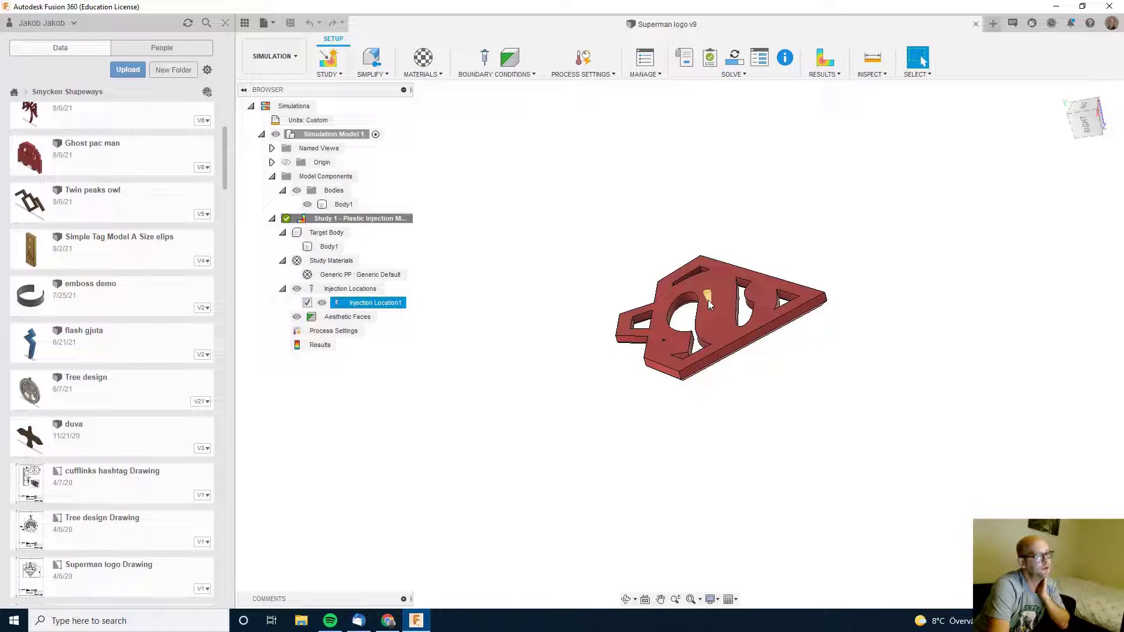
left_click(715, 314)
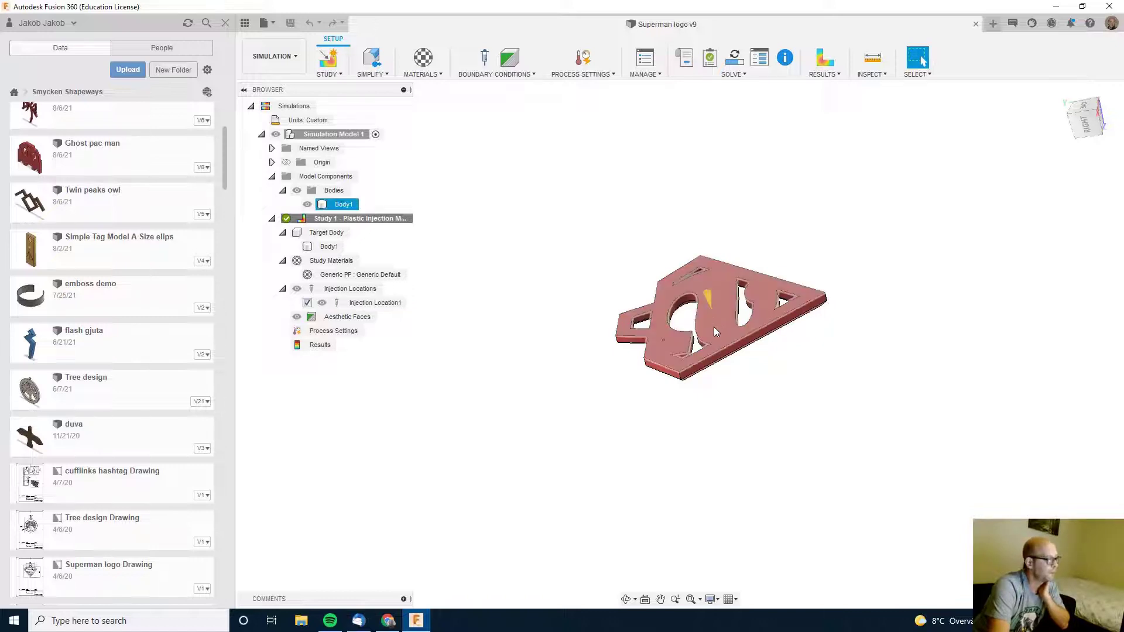
left_click(702, 388)
mouse_move(807, 389)
middle_mouse_down("shift")
mouse_move(831, 416)
mouse_move(801, 334)
mouse_move(797, 418)
mouse_move(793, 384)
mouse_move(803, 394)
middle_mouse_up("shift")
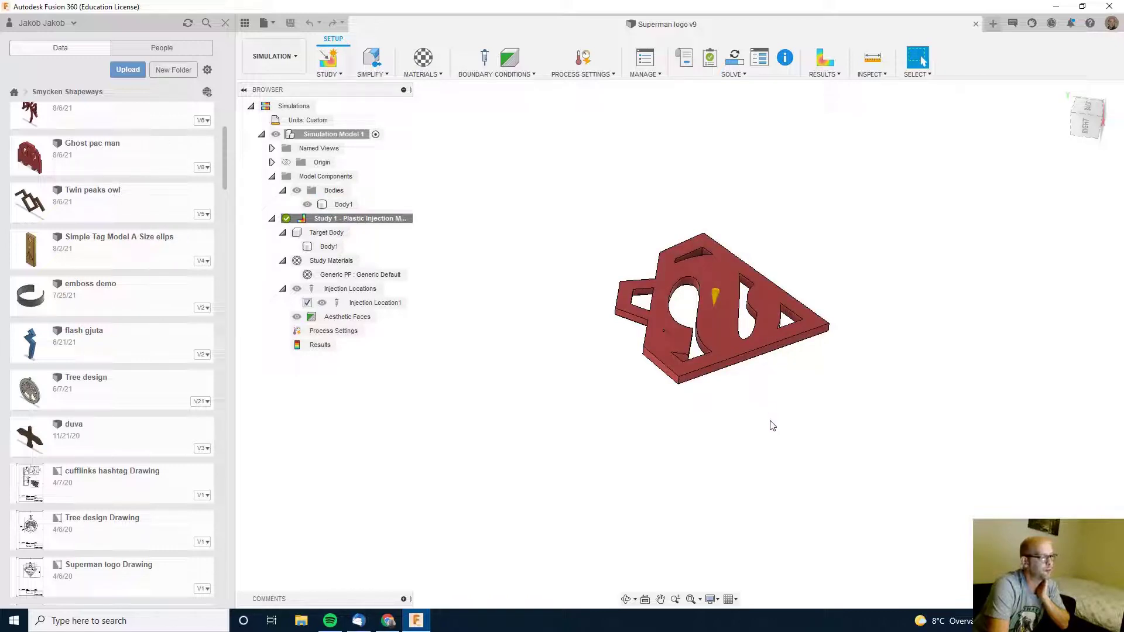
mouse_move(780, 436)
middle_mouse_down("shift")
mouse_move(730, 230)
mouse_move(703, 263)
middle_mouse_up("shift")
middle_click_drag(767, 276, 738, 440, "shift")
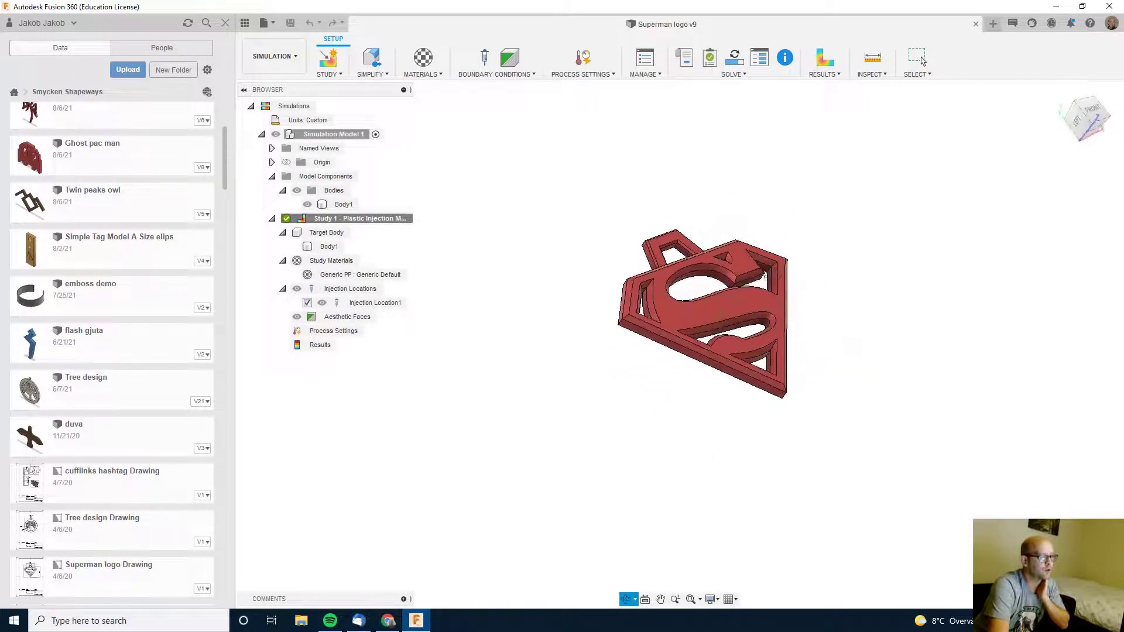
key("Escape")
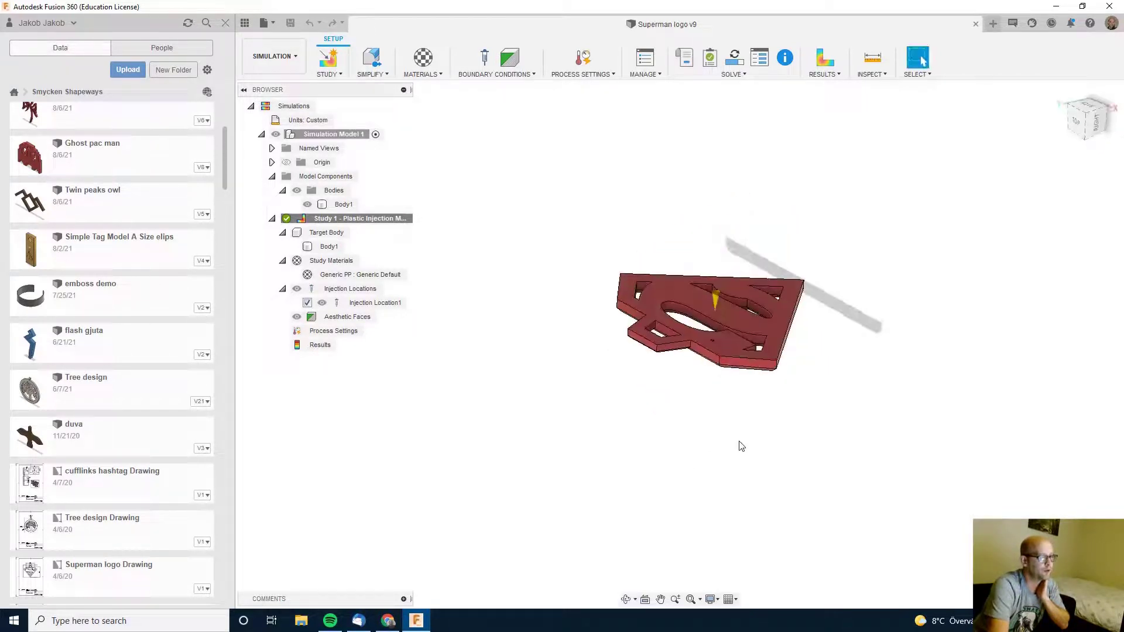
mouse_move(824, 356)
middle_mouse_down("shift")
mouse_move(764, 345)
mouse_move(769, 355)
middle_mouse_up("shift")
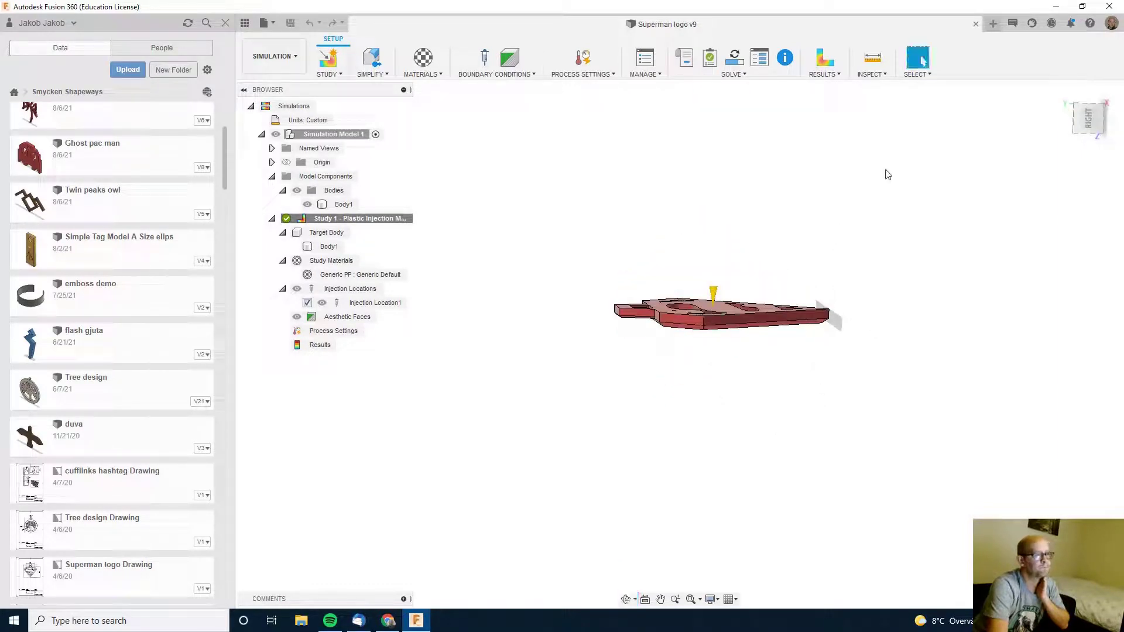
left_click(825, 76)
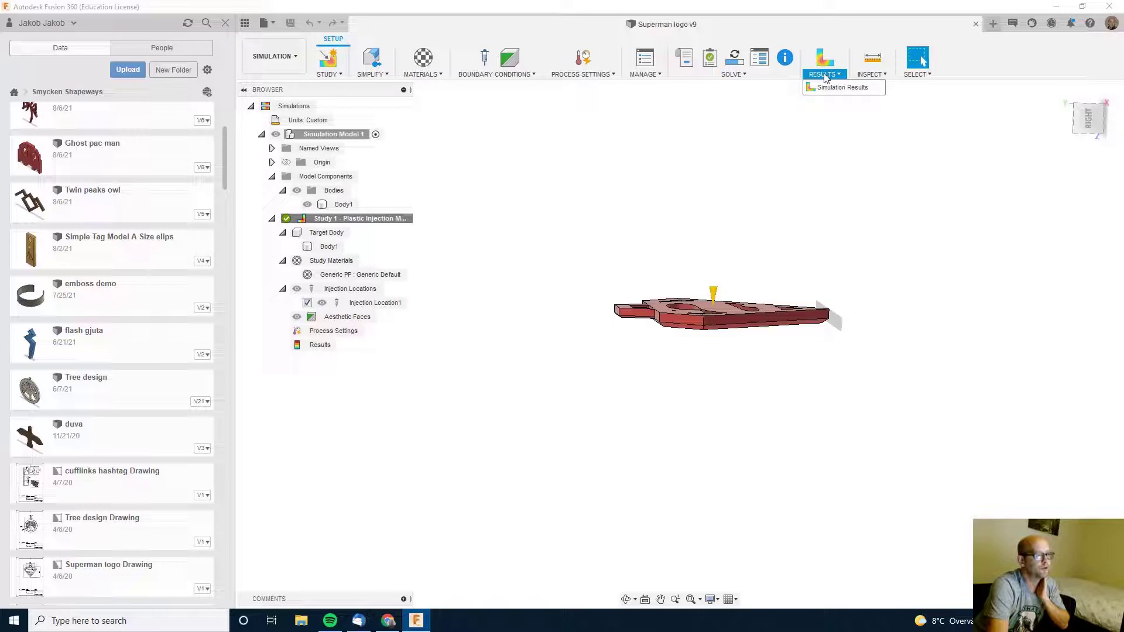
left_click(825, 78)
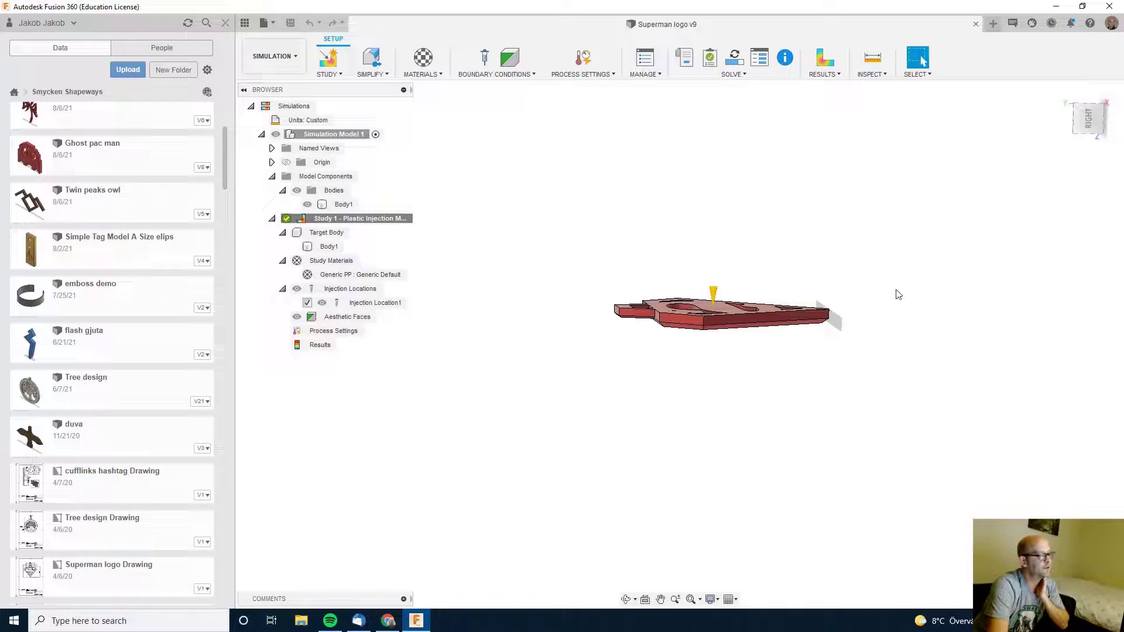
mouse_move(889, 274)
middle_mouse_down("shift")
mouse_move(880, 349)
mouse_move(961, 291)
mouse_move(979, 231)
middle_mouse_up("shift")
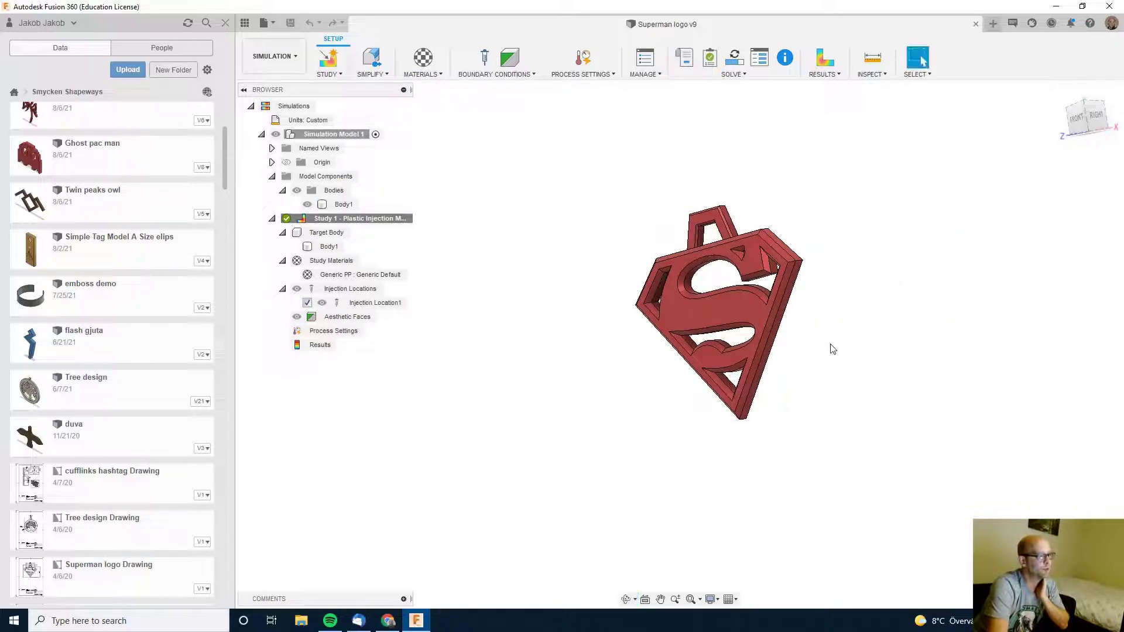